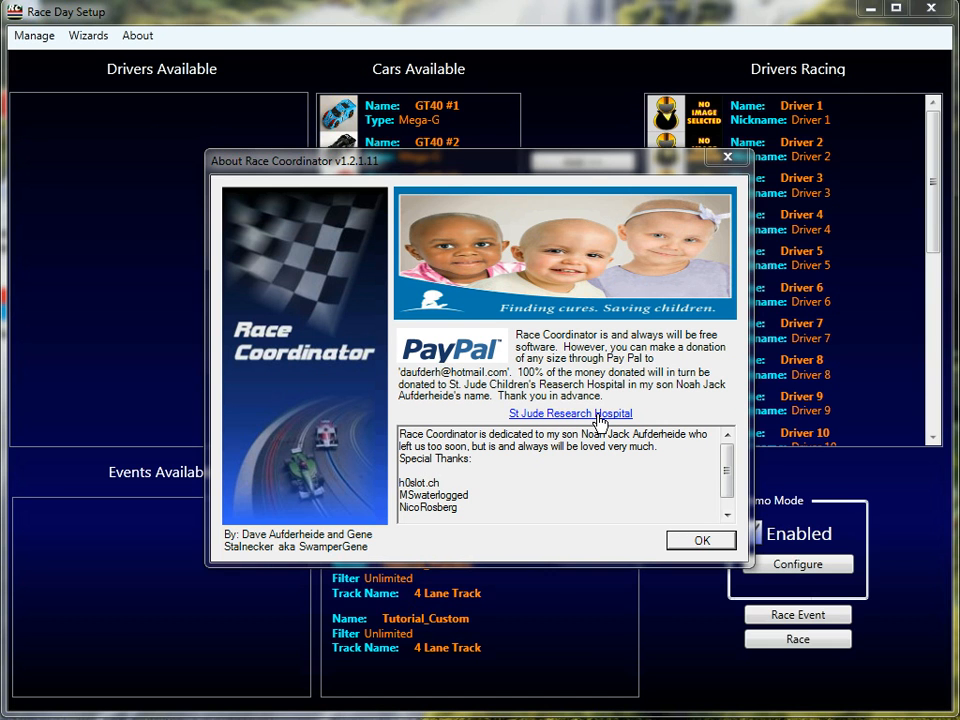
Dismiss the About dialog and open the race manager.
left_click(675, 542)
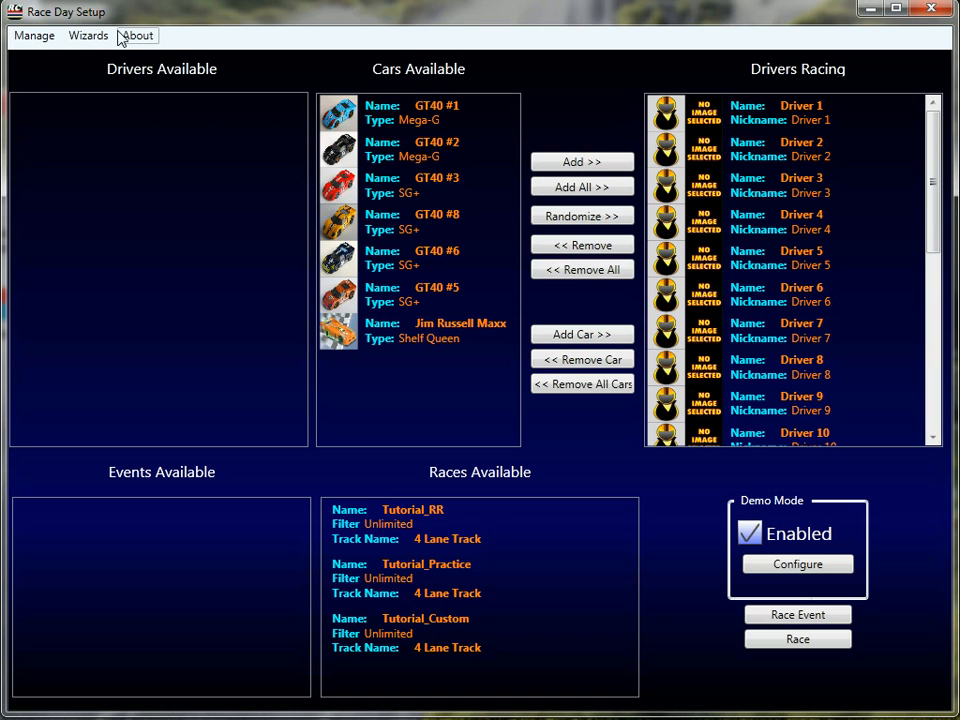
left_click(36, 36)
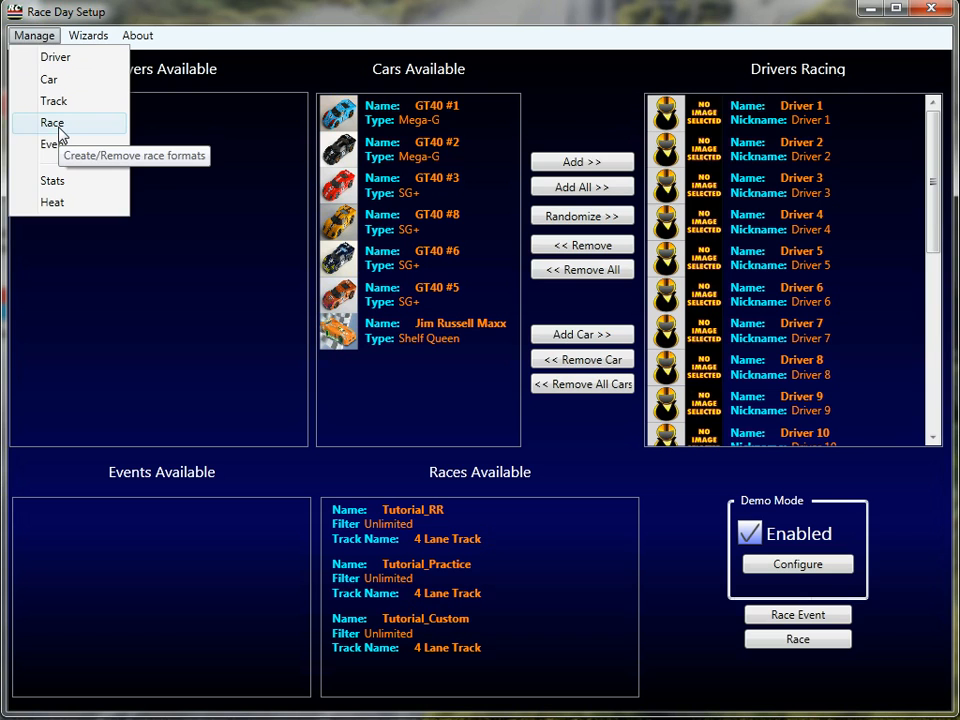
left_click(55, 123)
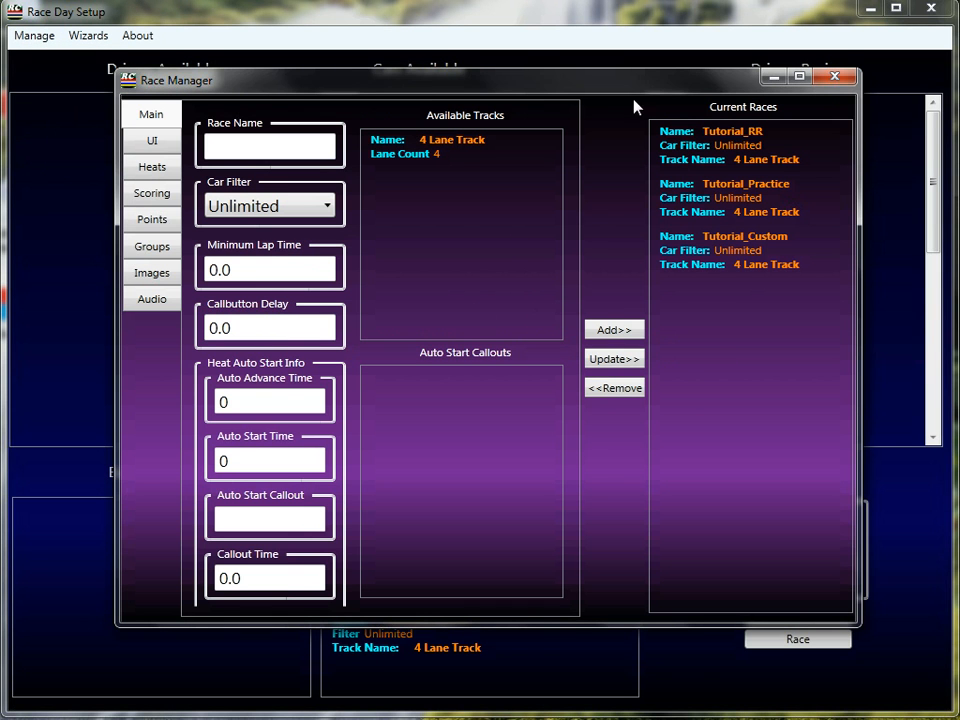
Load the Tutorial_RR race and view its round robin heat setup.
left_click(677, 157)
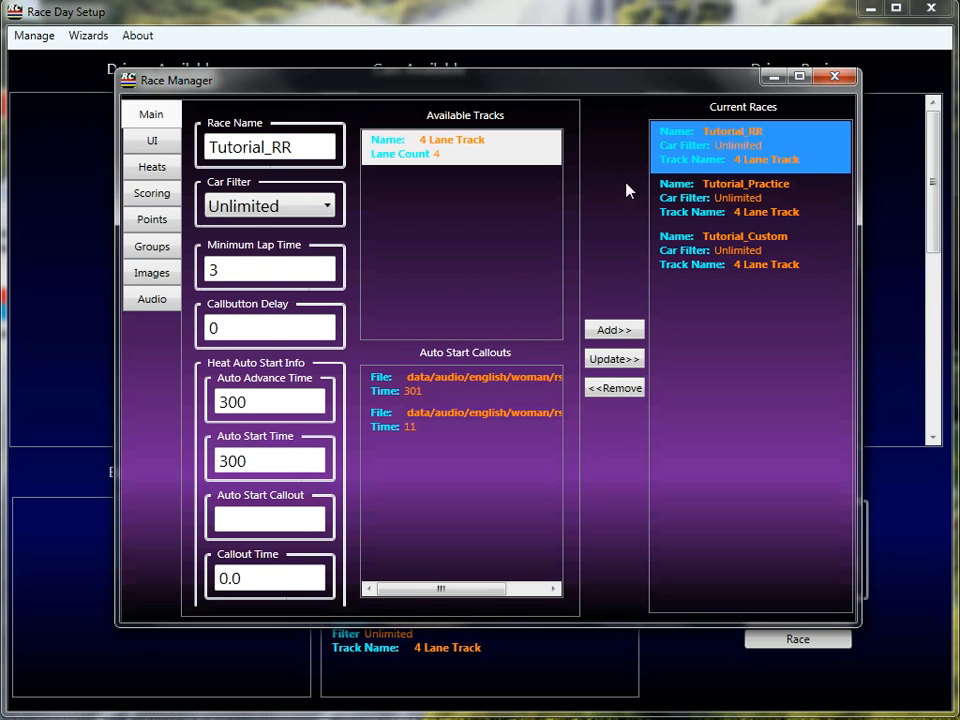
left_click(151, 167)
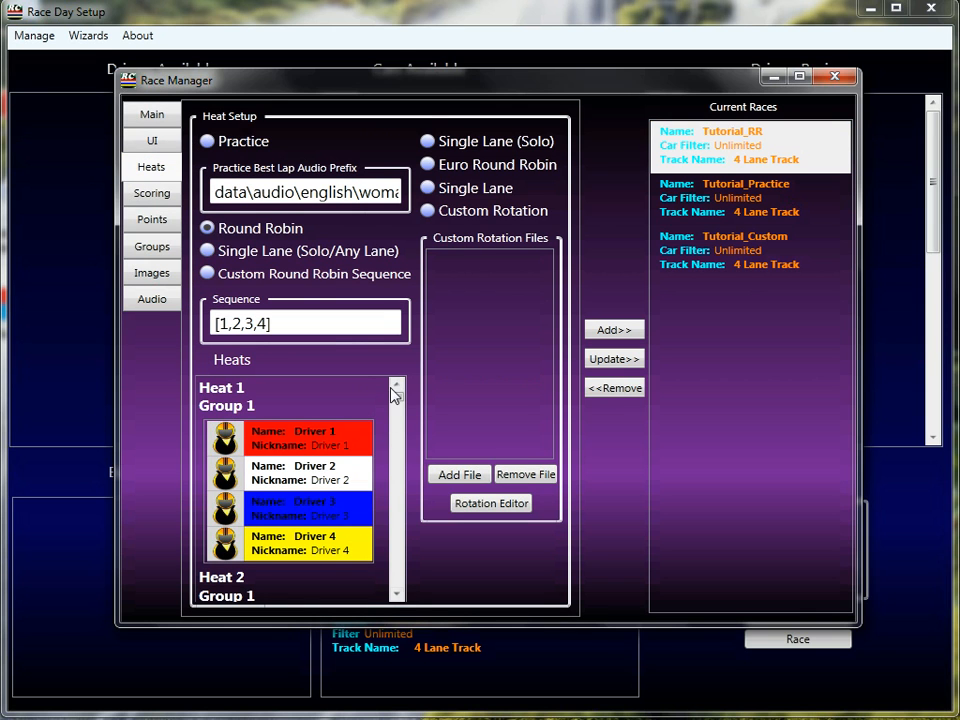
mouse_move(398, 403)
left_mouse_down()
mouse_move(400, 585)
mouse_move(398, 390)
left_mouse_up()
mouse_move(328, 276)
Enable Step-Up overall ranking and set the number to step up to 1.
left_click(155, 195)
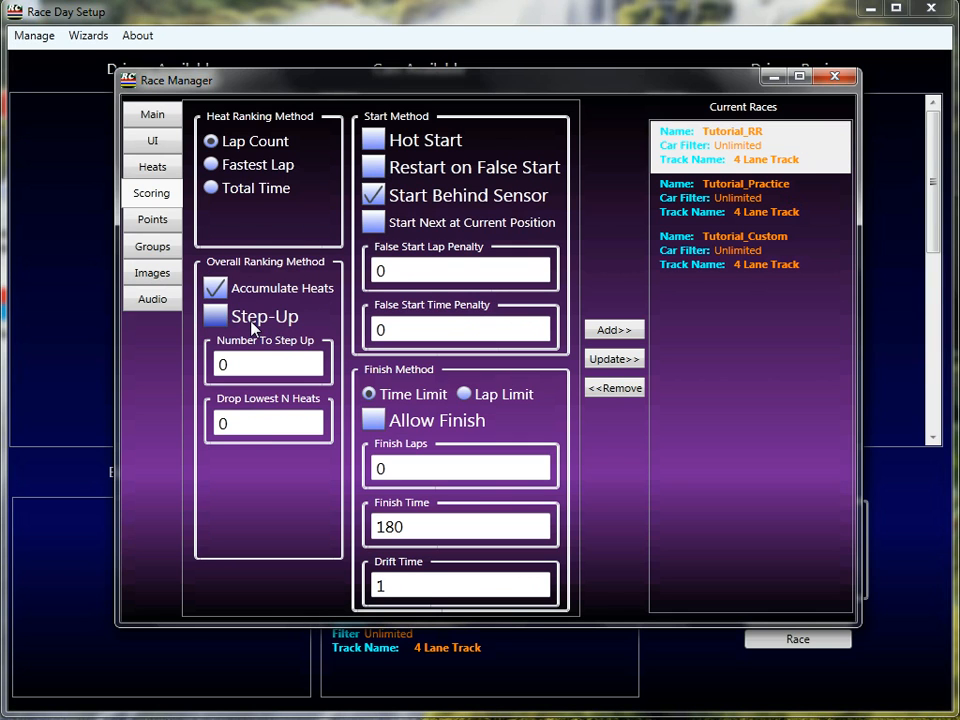
left_click(216, 316)
left_click(255, 363)
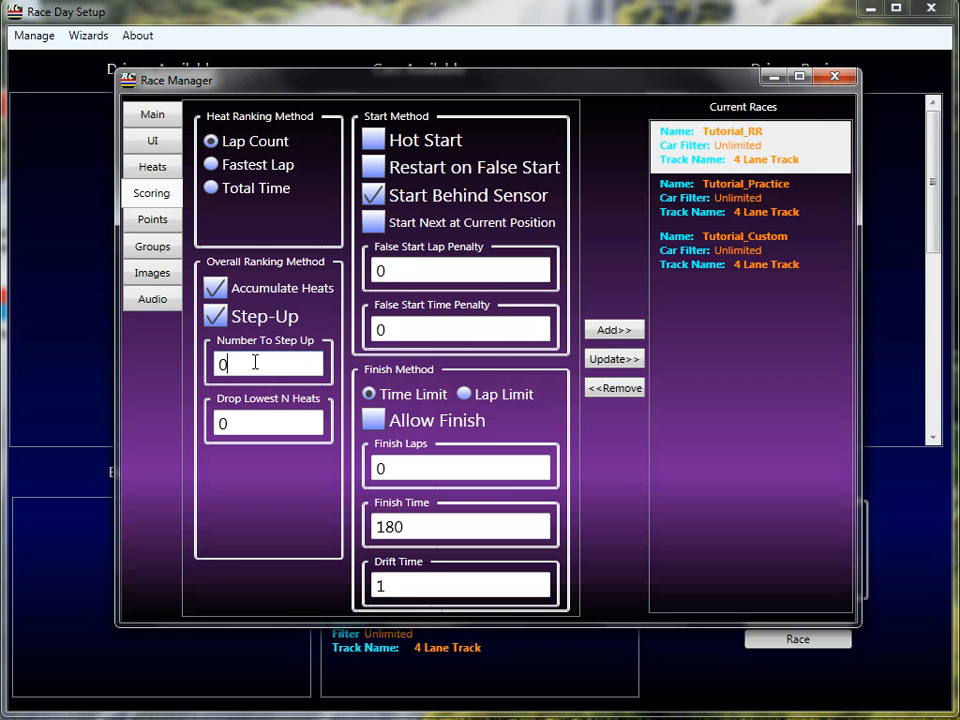
key("BackSpace")
type("1")
Scroll through the generated heats to examine where the step-up driver is placed.
left_click(167, 175)
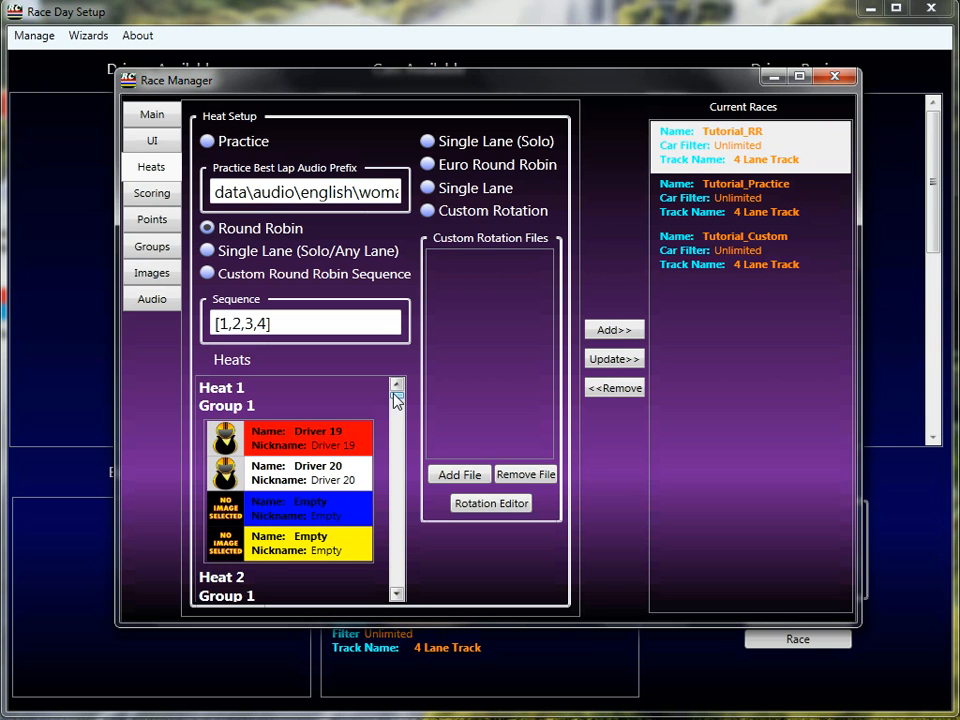
mouse_move(397, 401)
left_mouse_down()
mouse_move(397, 594)
mouse_move(397, 394)
left_mouse_up()
left_click(396, 594)
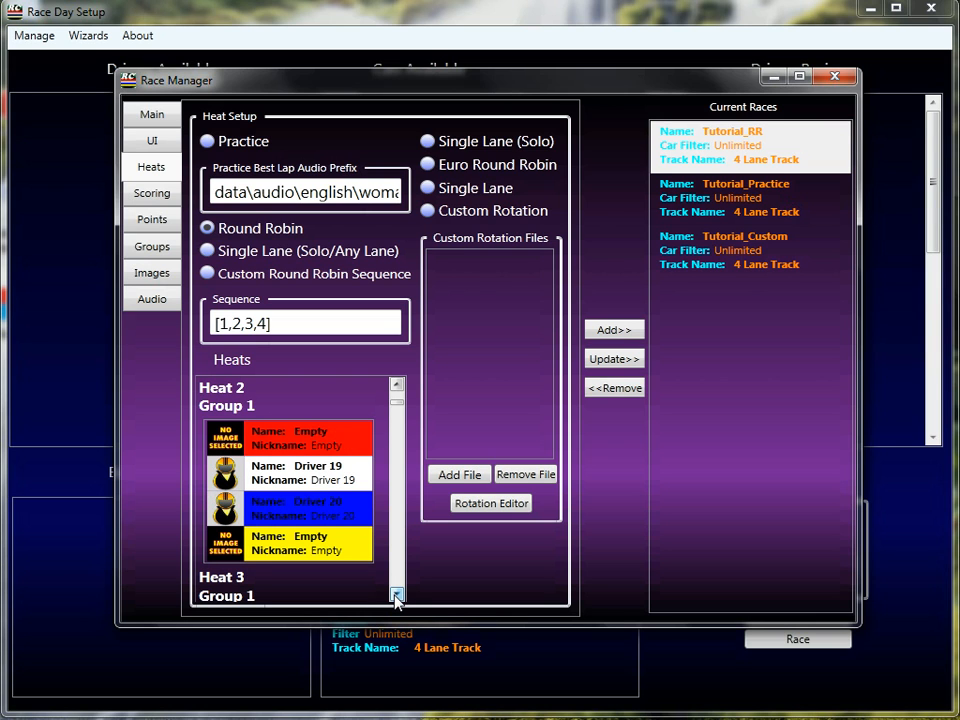
left_click(396, 594)
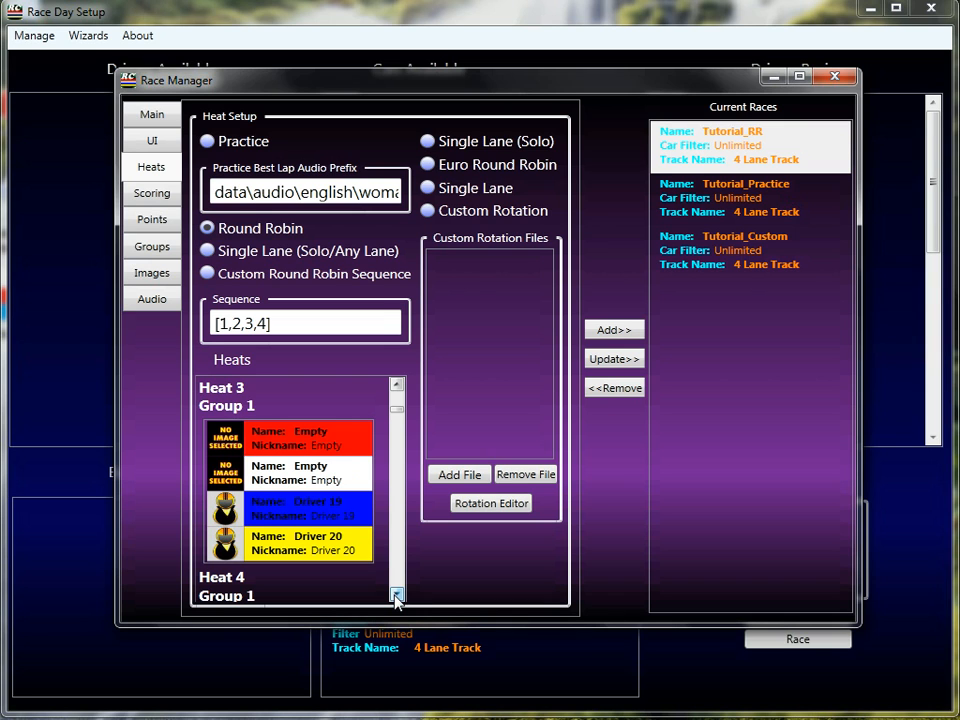
left_click(396, 594)
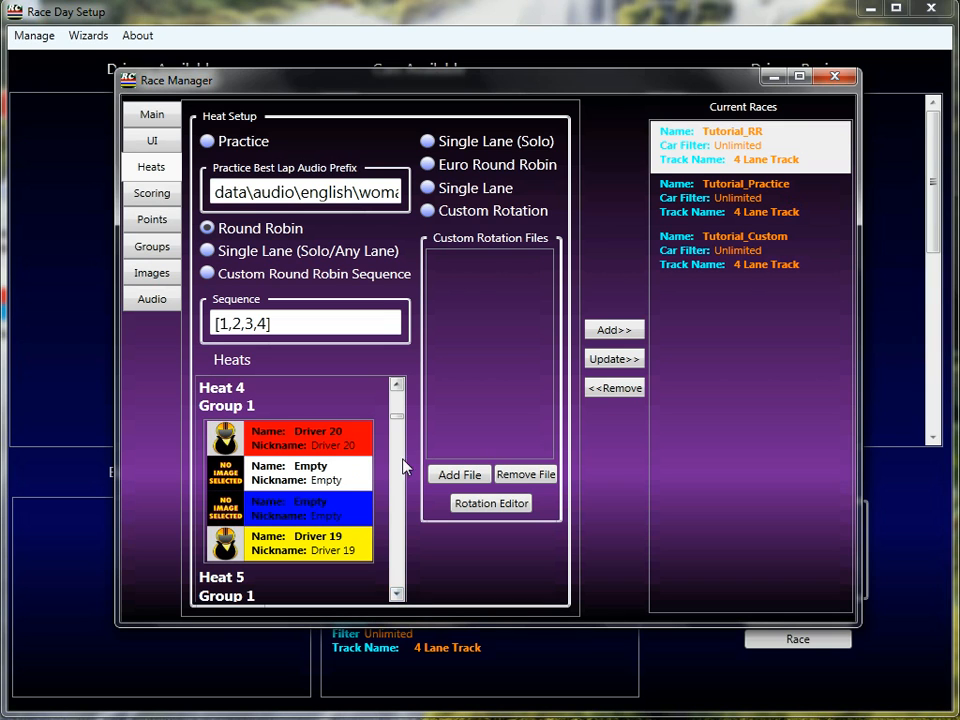
left_click(397, 594)
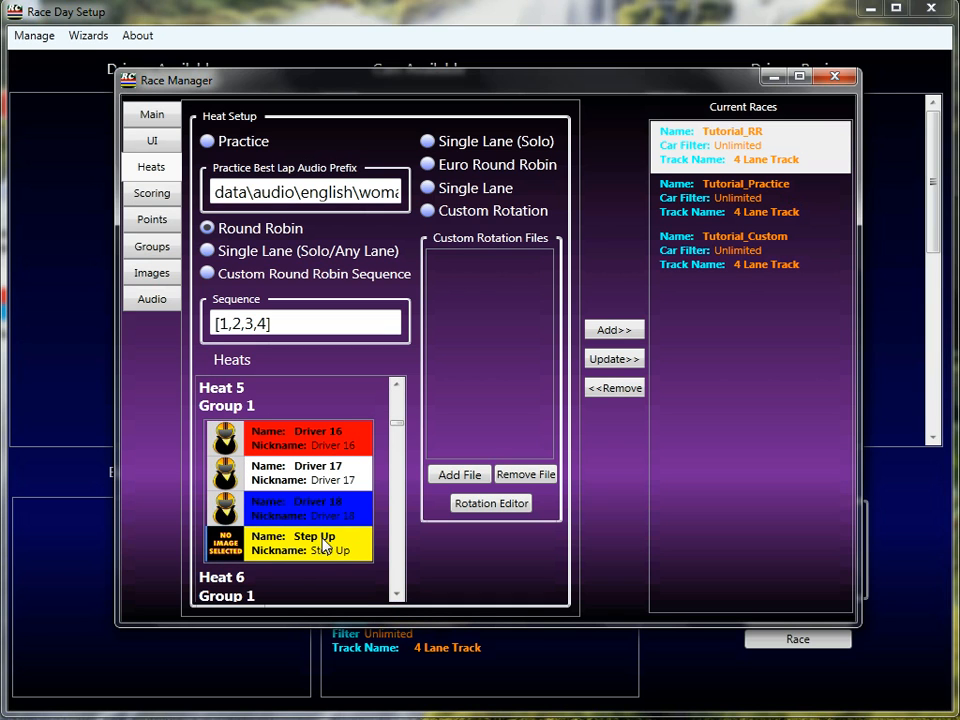
left_click(397, 594)
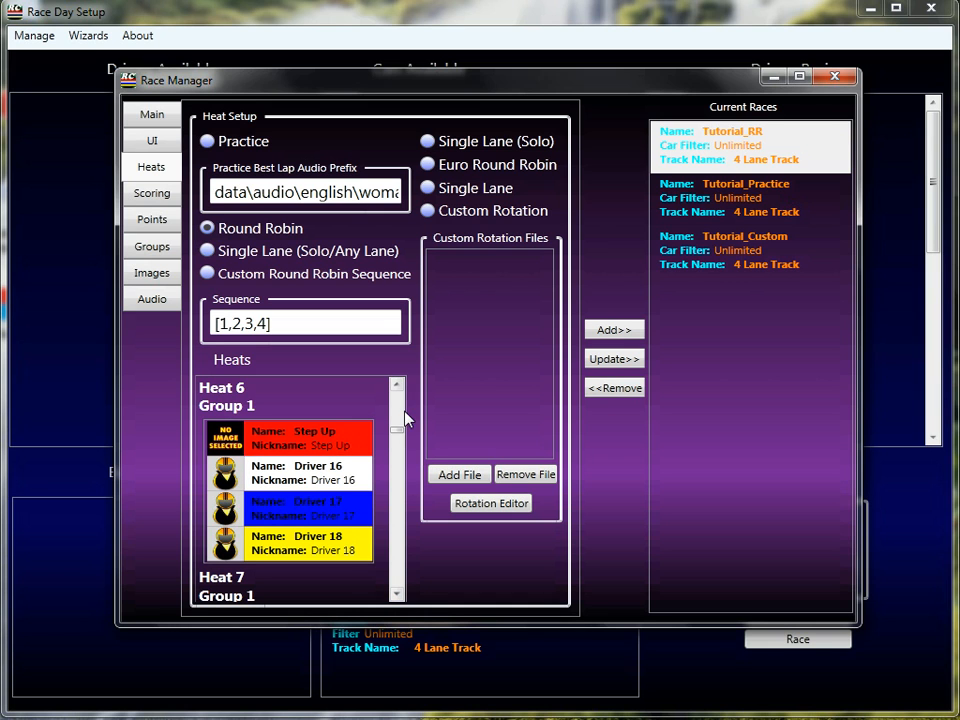
left_click_drag(401, 433, 396, 557)
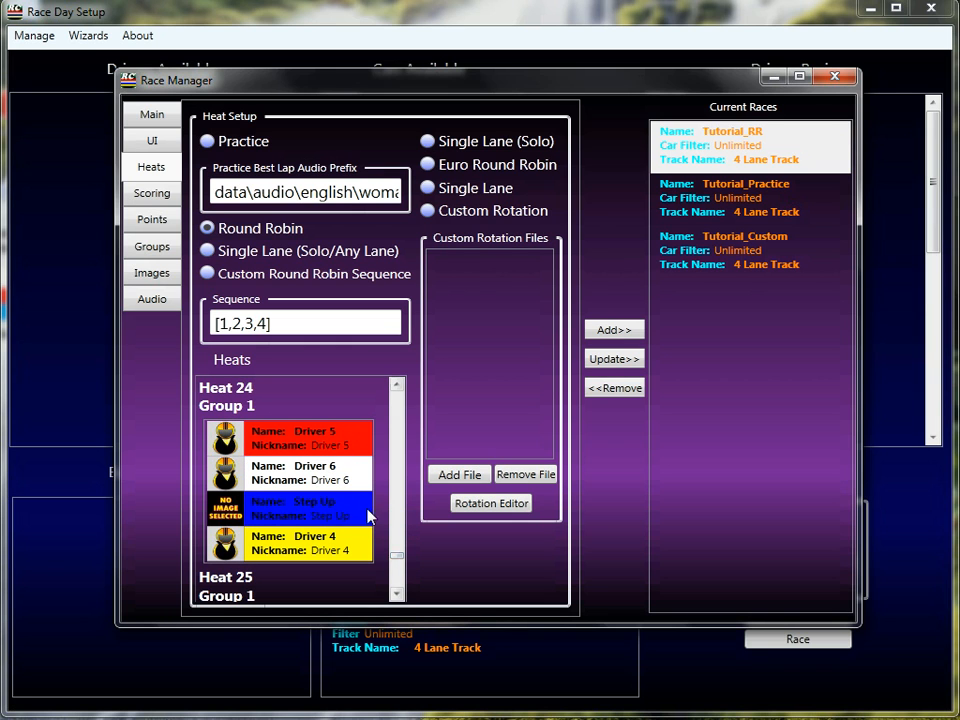
left_click(395, 585)
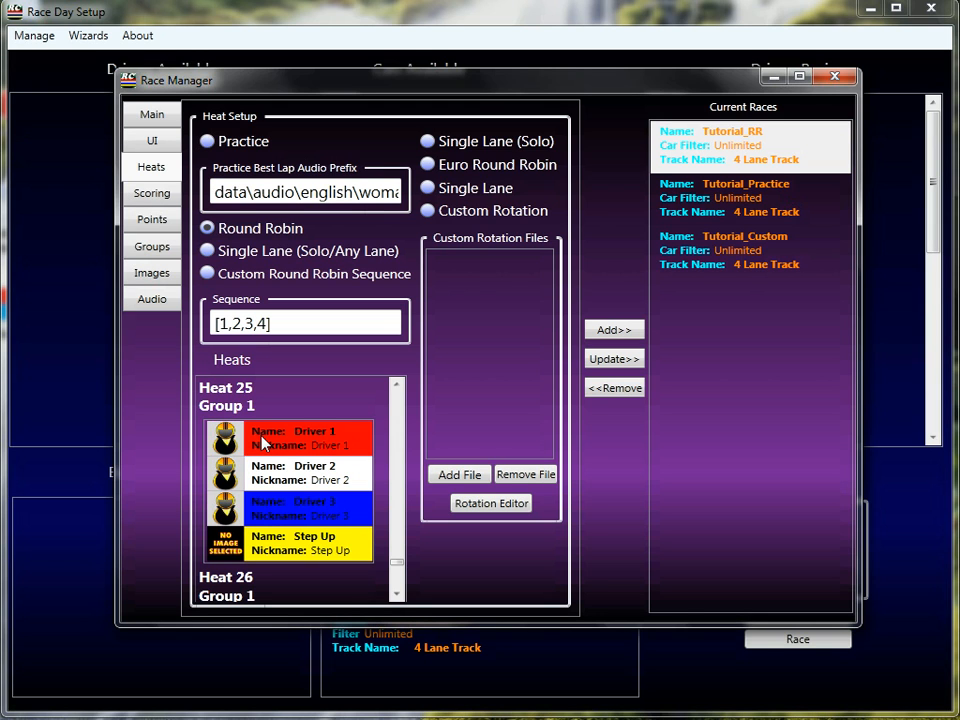
left_click(397, 428)
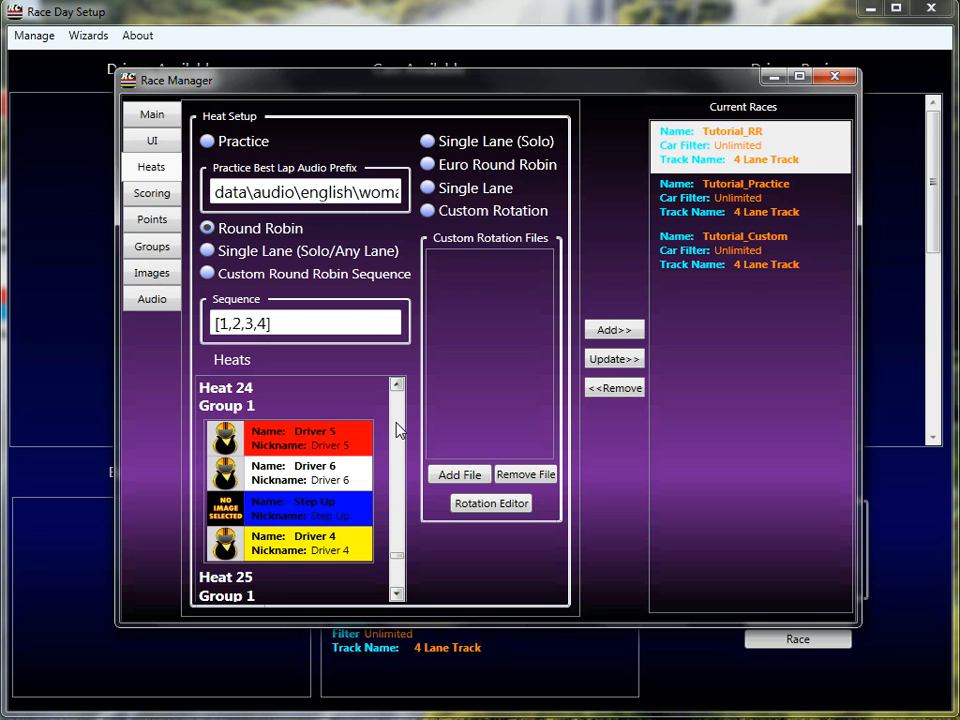
left_click_drag(397, 428, 398, 400)
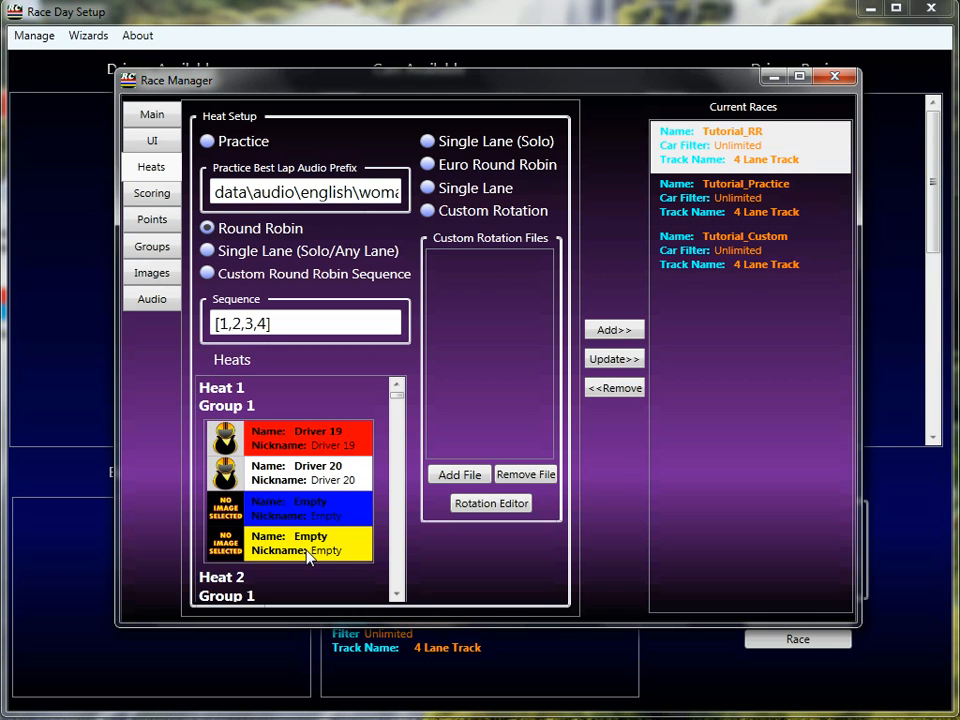
scroll(397, 522, "down", 2)
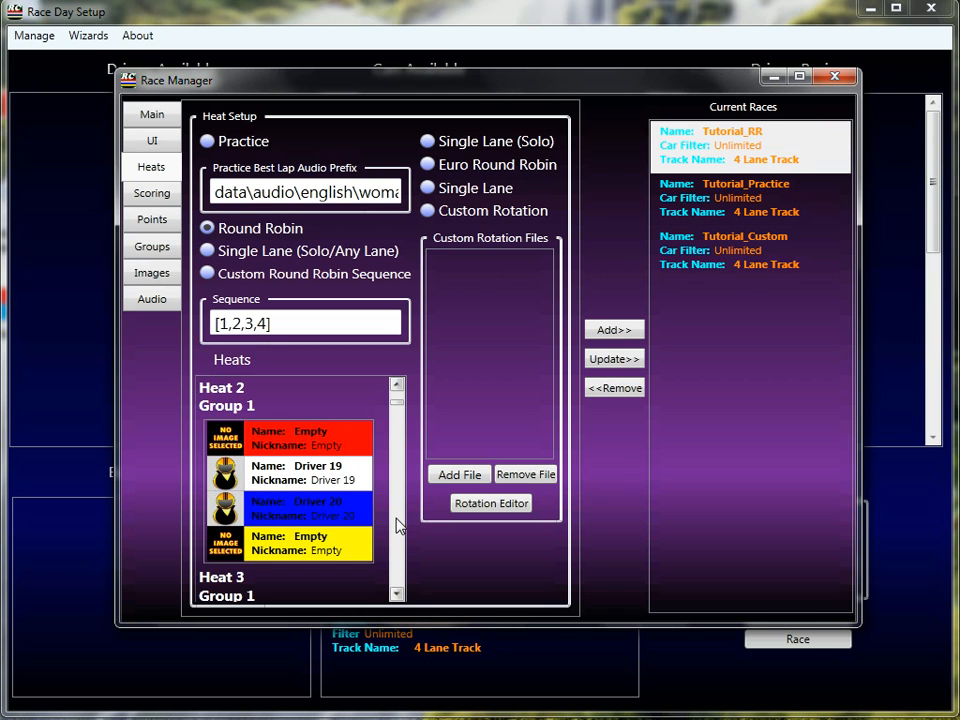
scroll(397, 526, "down", 1)
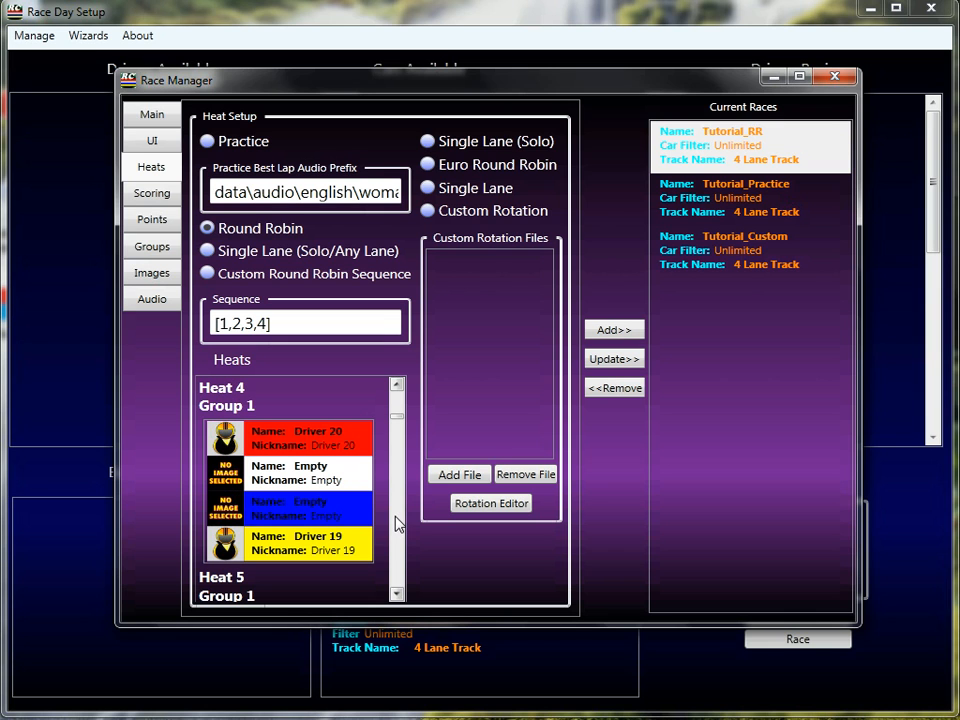
scroll(394, 549, "down", 1)
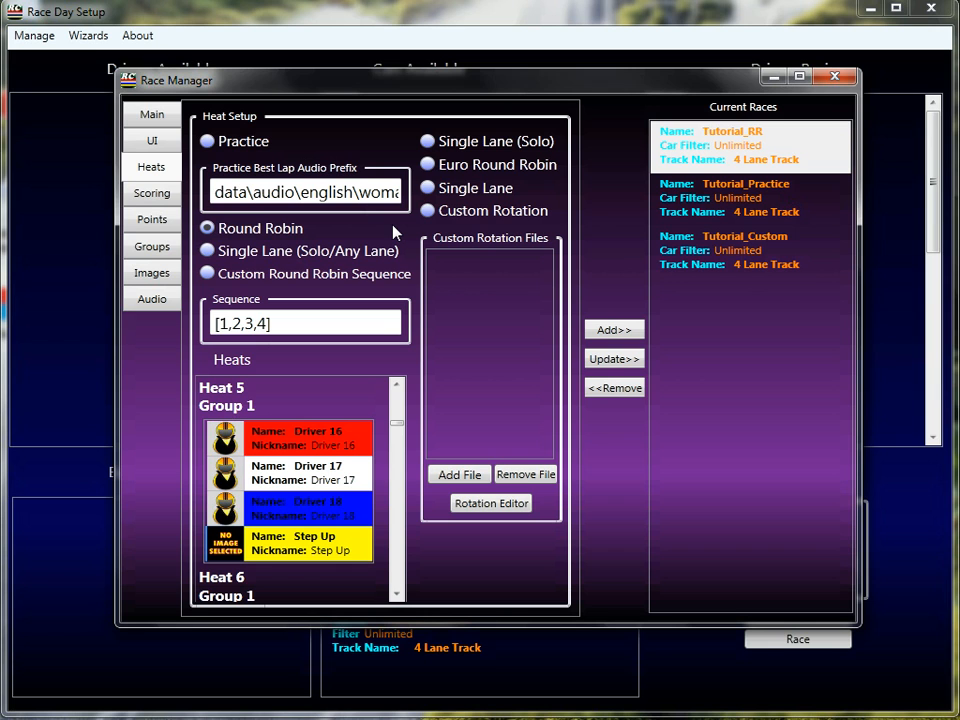
Switch the heat setup from Round Robin to Single Lane and scroll through the heats.
left_click(146, 219)
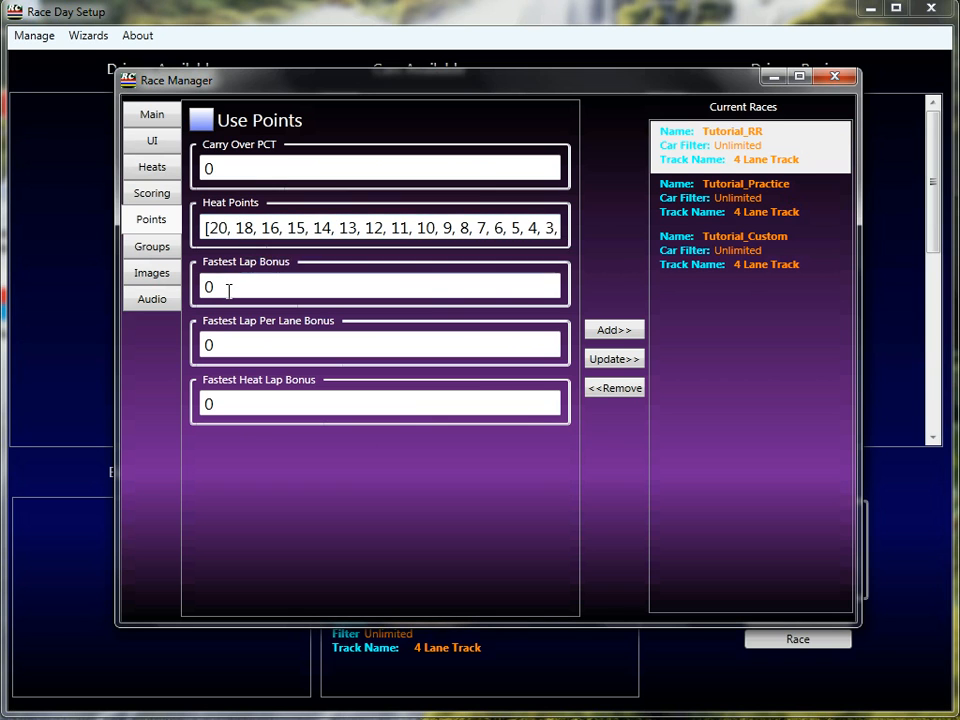
left_click(172, 196)
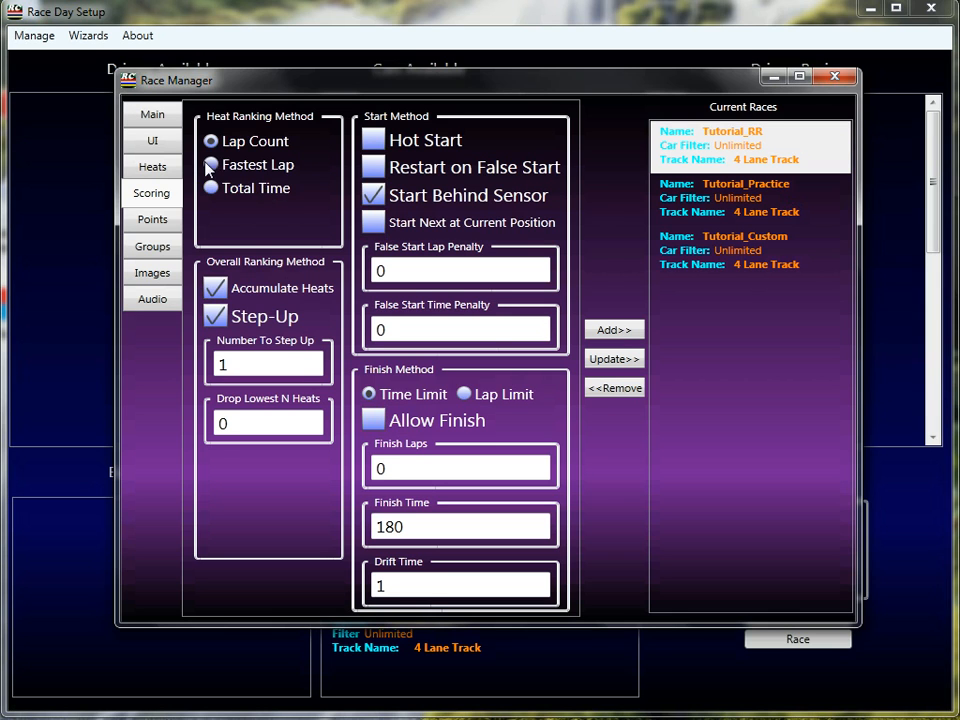
left_click(170, 170)
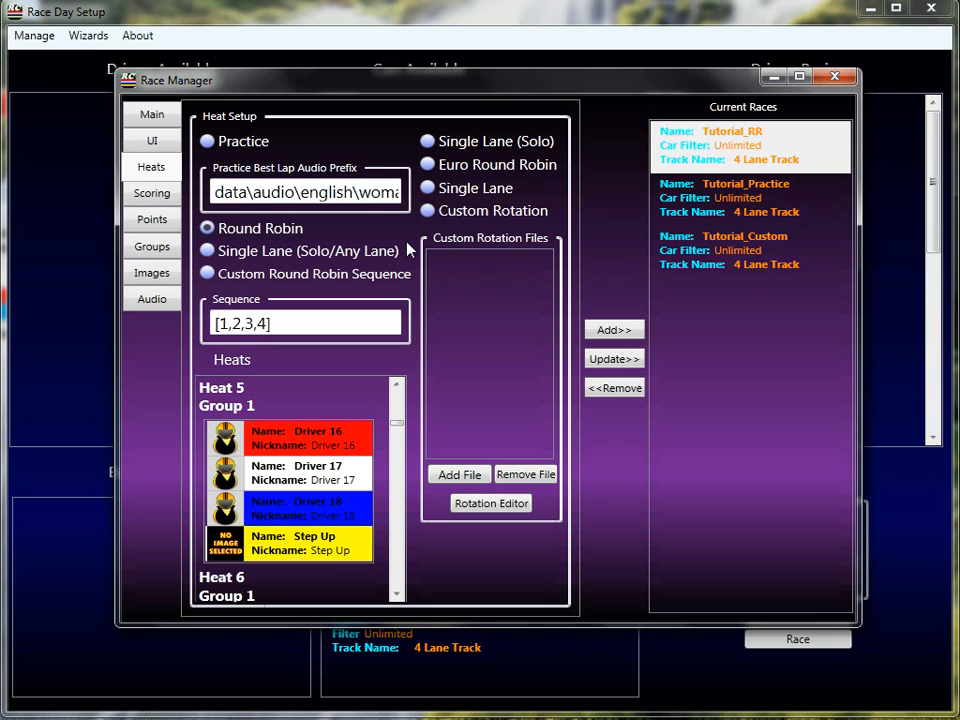
left_click(430, 189)
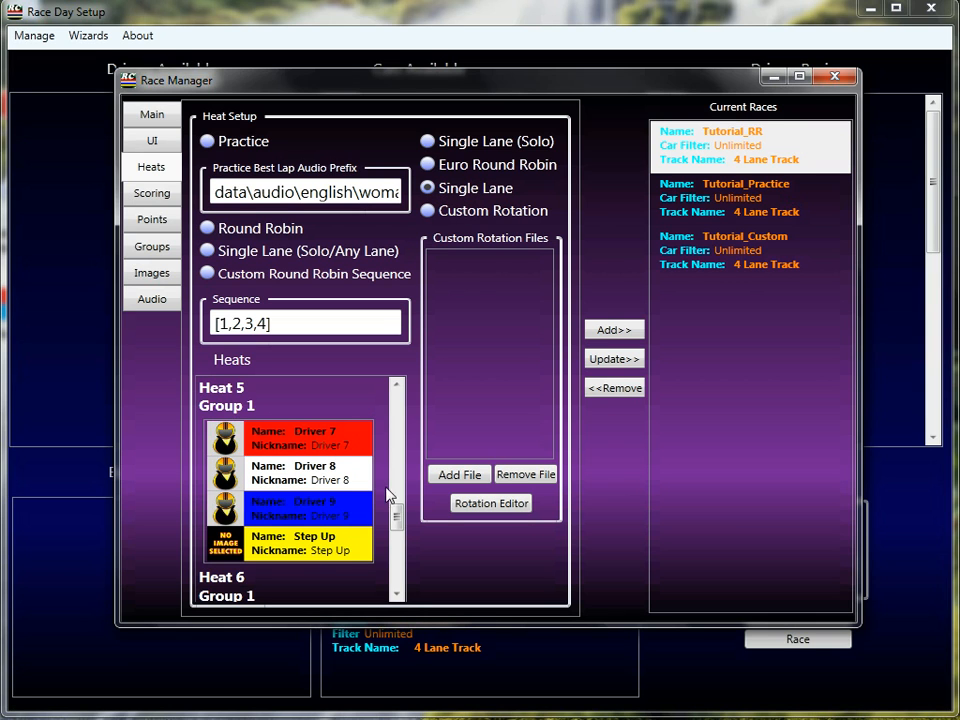
scroll(298, 440, "down", 3)
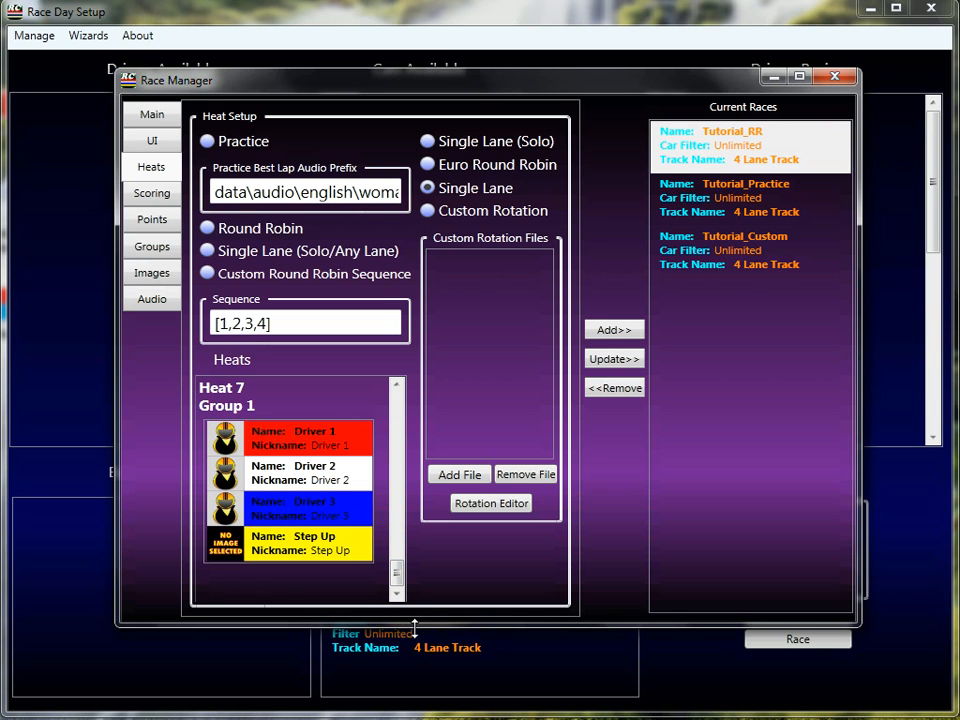
left_click_drag(398, 574, 394, 396)
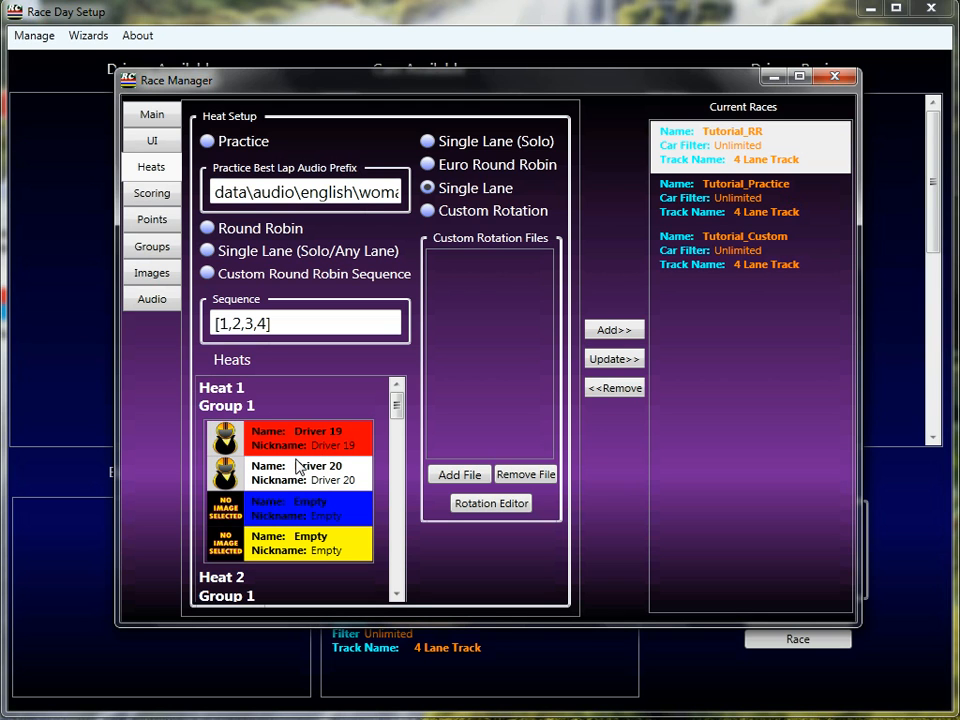
Rename the race Tutorial_SL_Stepup.
mouse_move(205, 278)
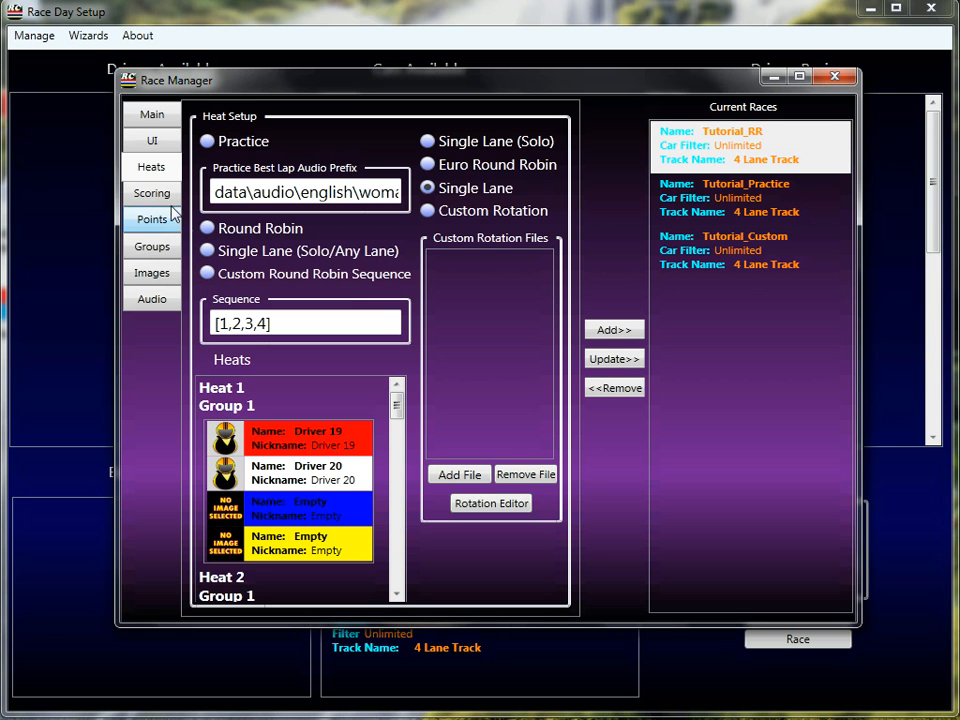
left_click(150, 114)
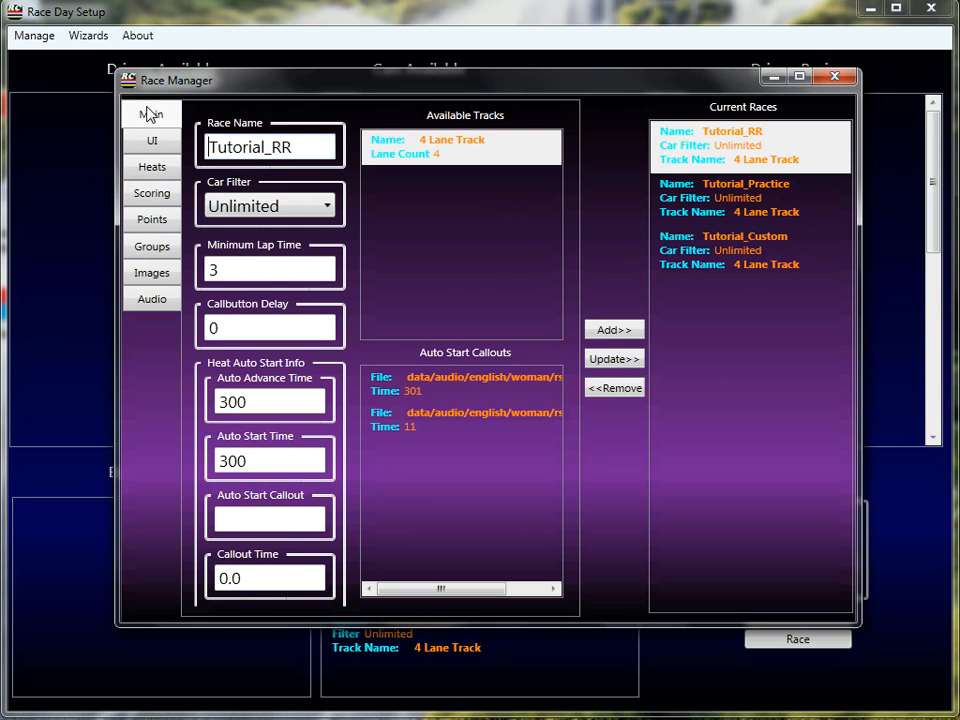
left_click_drag(317, 150, 288, 140)
key("BackSpace")
key("BackSpace")
type("SL_Stepup")
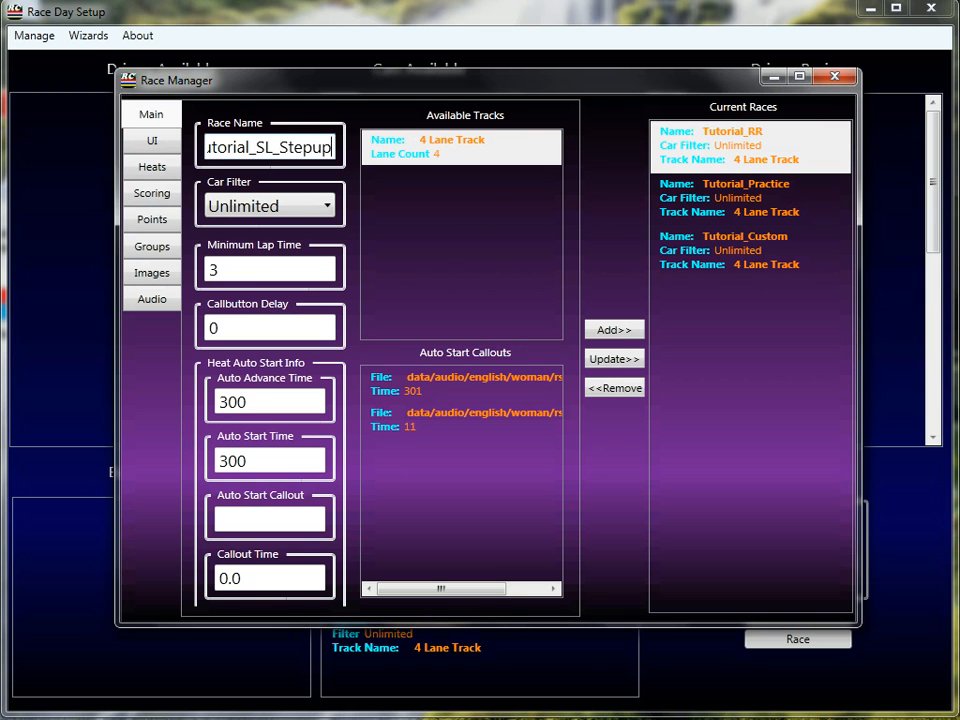
Add Tutorial_SL_Stepup as a new race and close the race manager.
left_click(637, 335)
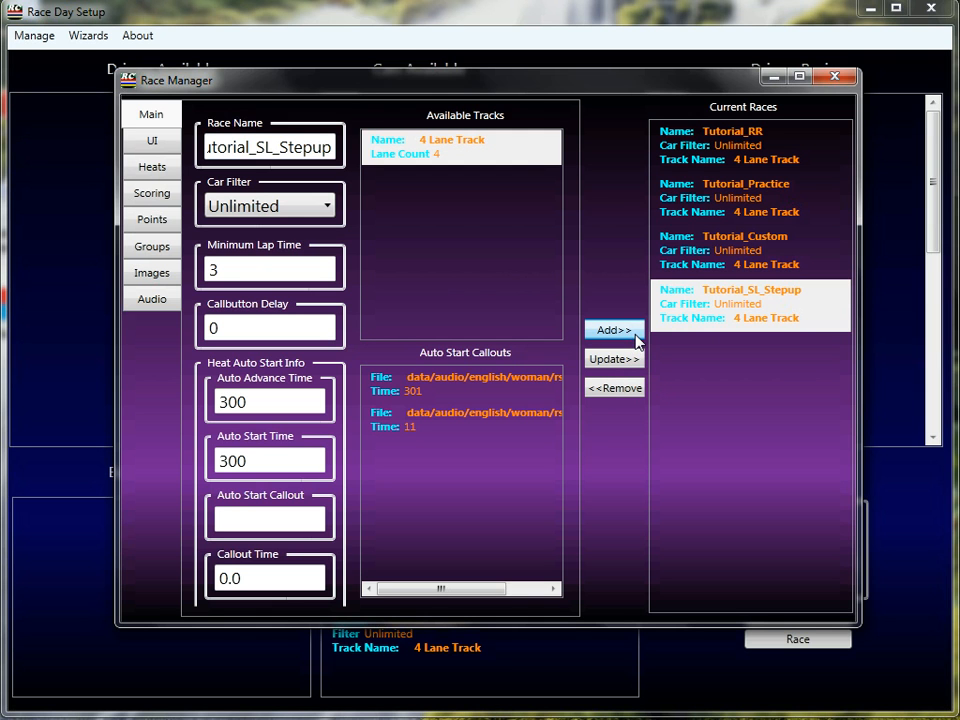
left_click(842, 78)
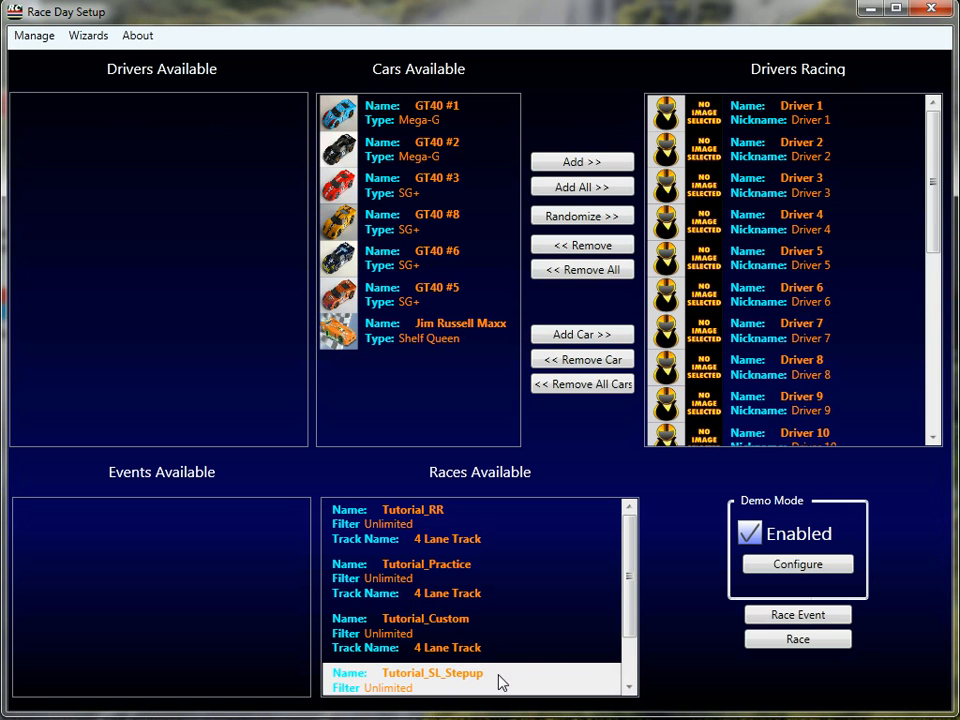
Launch the race and open the Leader Board window.
left_click(796, 640)
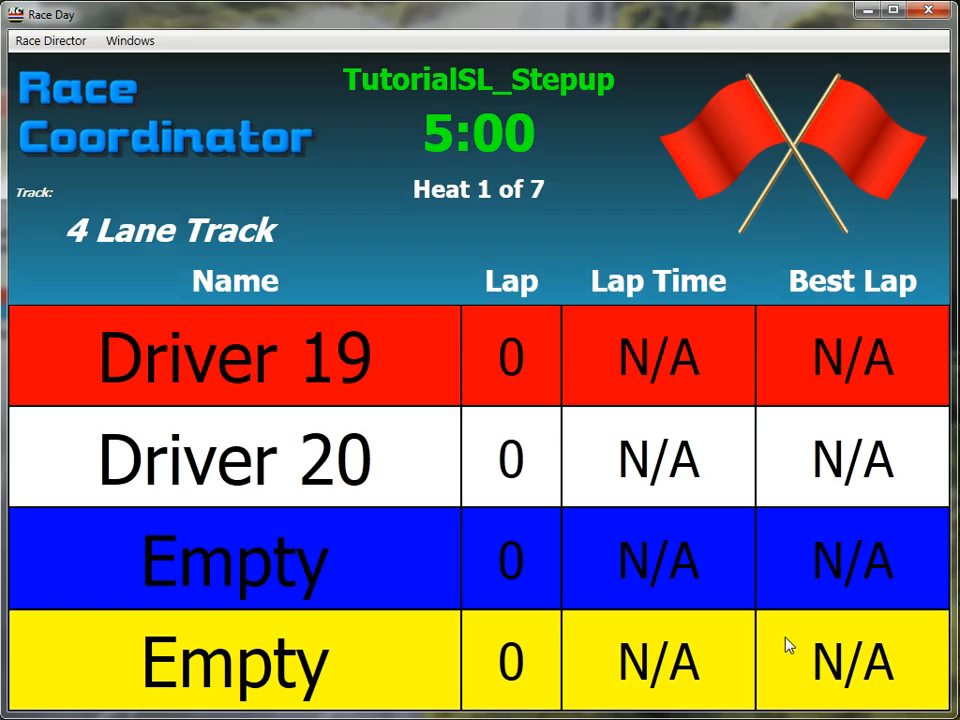
left_click(135, 40)
left_click(144, 65)
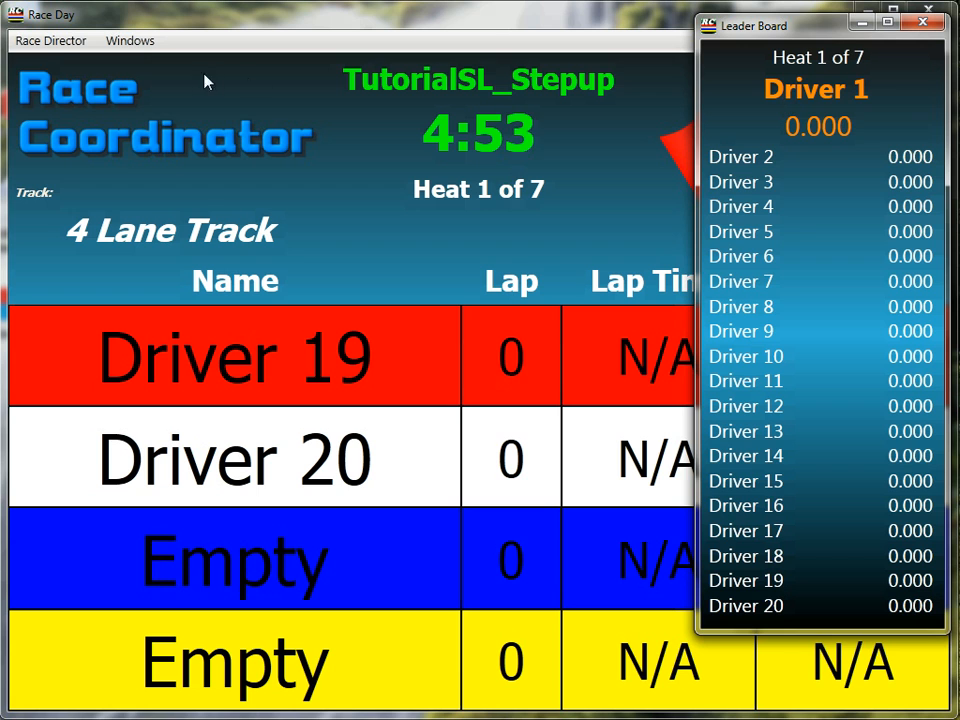
Start the first heat.
left_click(62, 43)
left_click(61, 45)
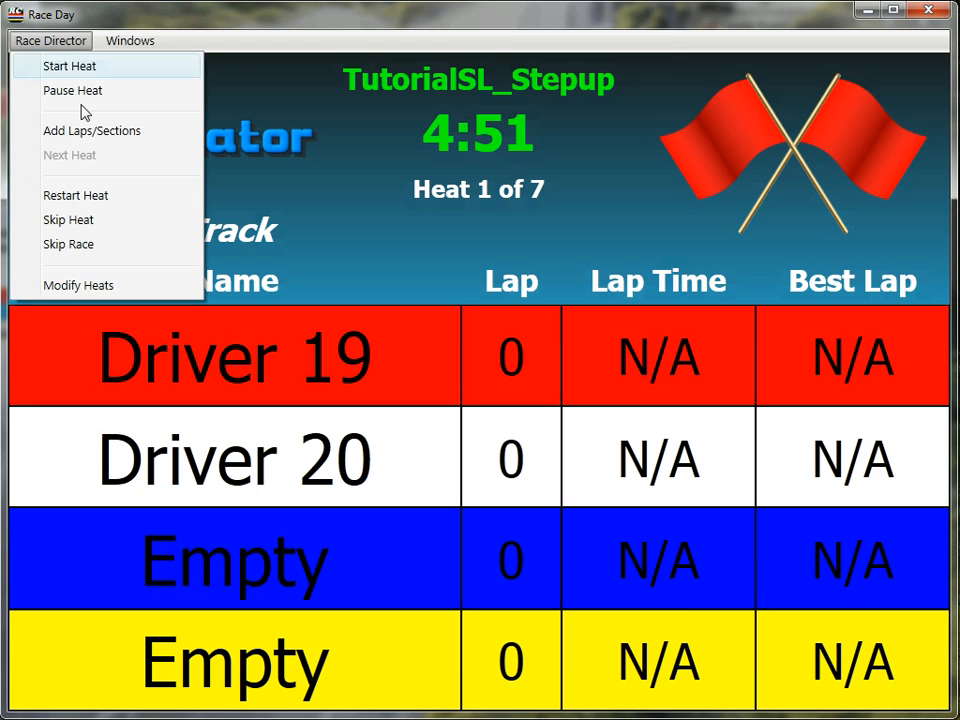
left_click(68, 67)
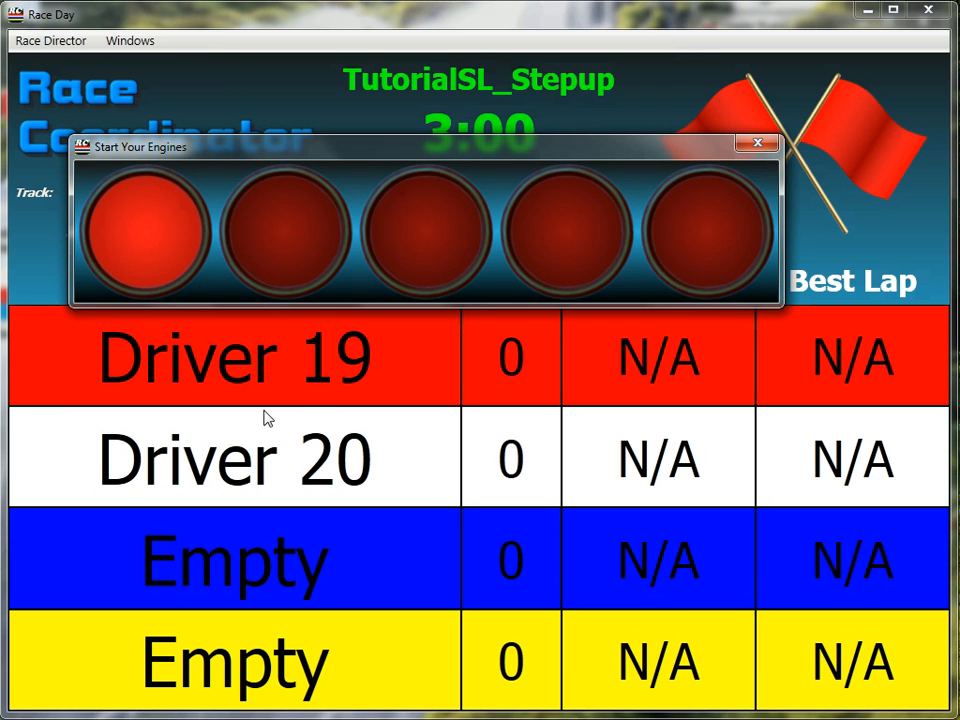
Review the race director heat controls and bring the Leader Board window to the front.
left_click(61, 46)
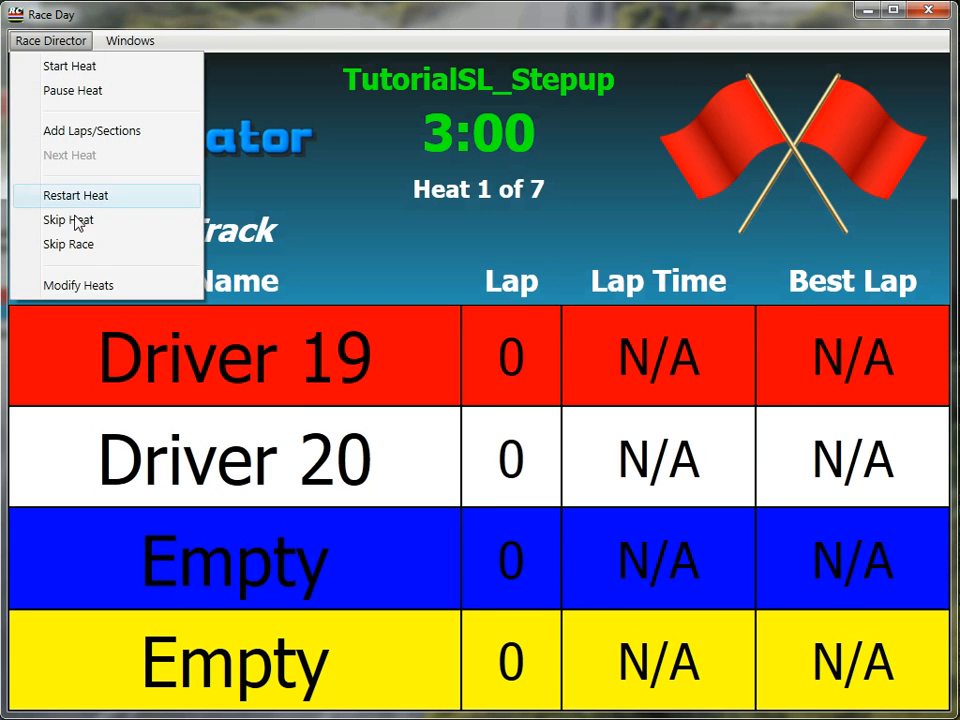
mouse_move(54, 44)
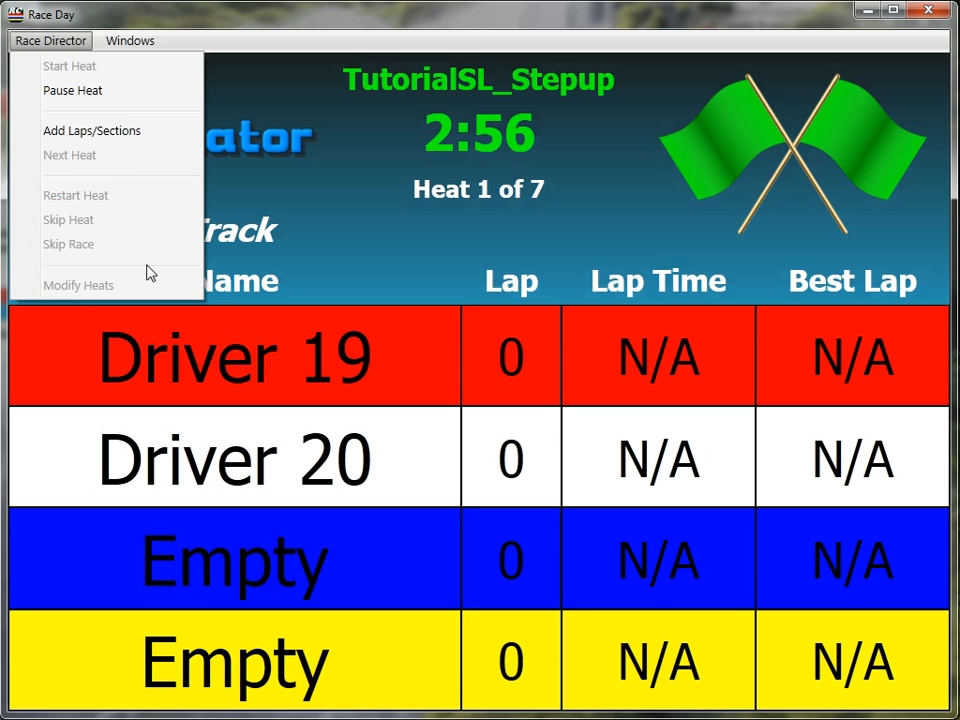
left_click(398, 10)
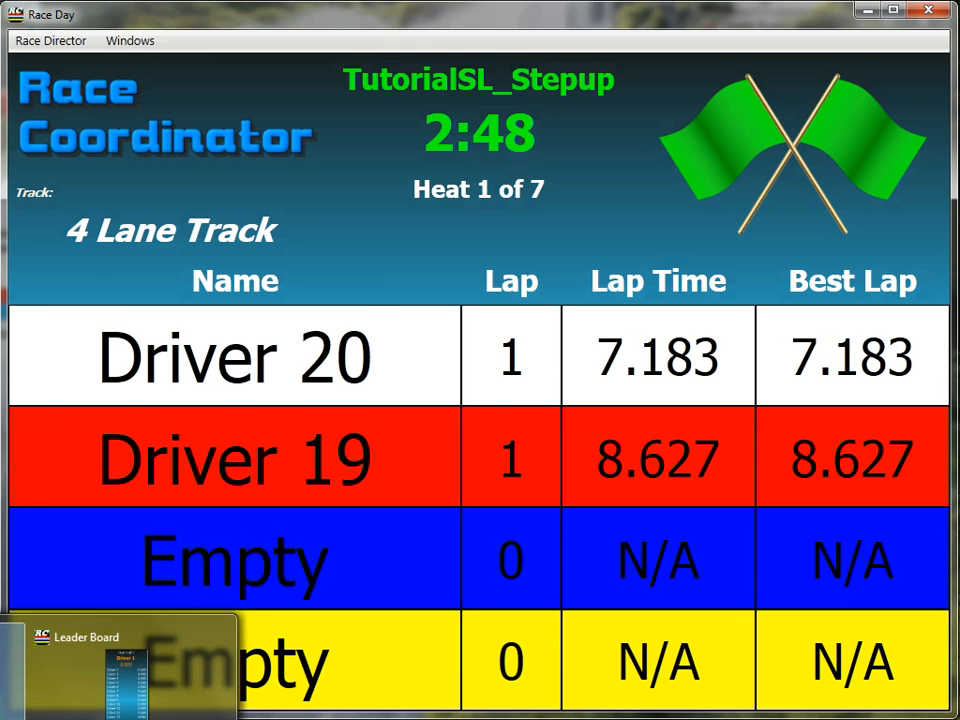
left_click(118, 695)
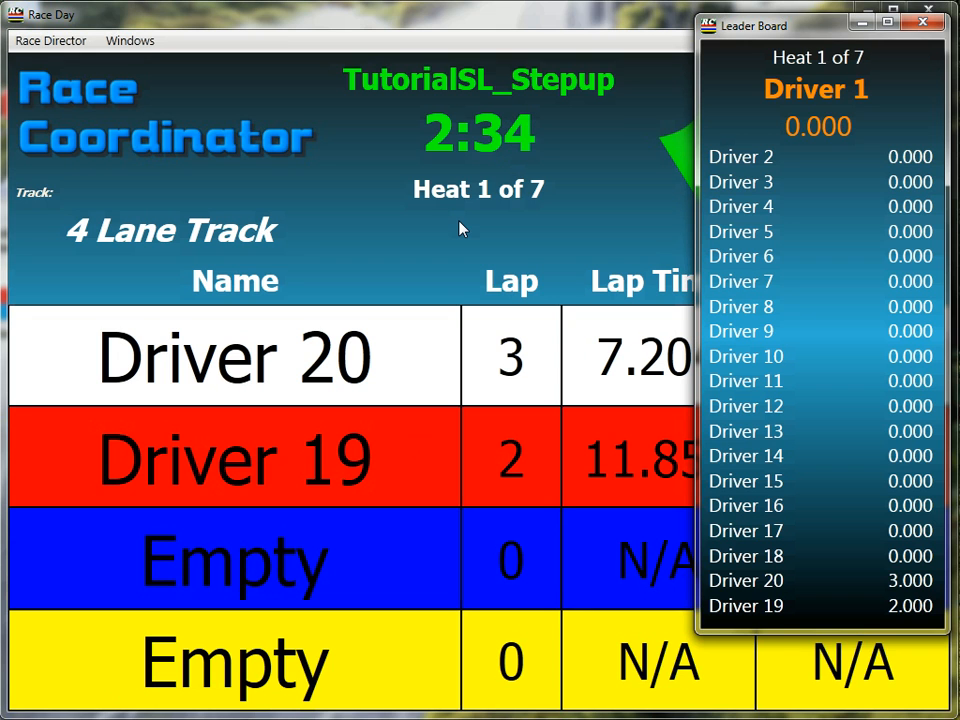
Pause the first heat and skip ahead to heat 2 of 7.
left_click(49, 46)
left_click(48, 46)
left_click(58, 92)
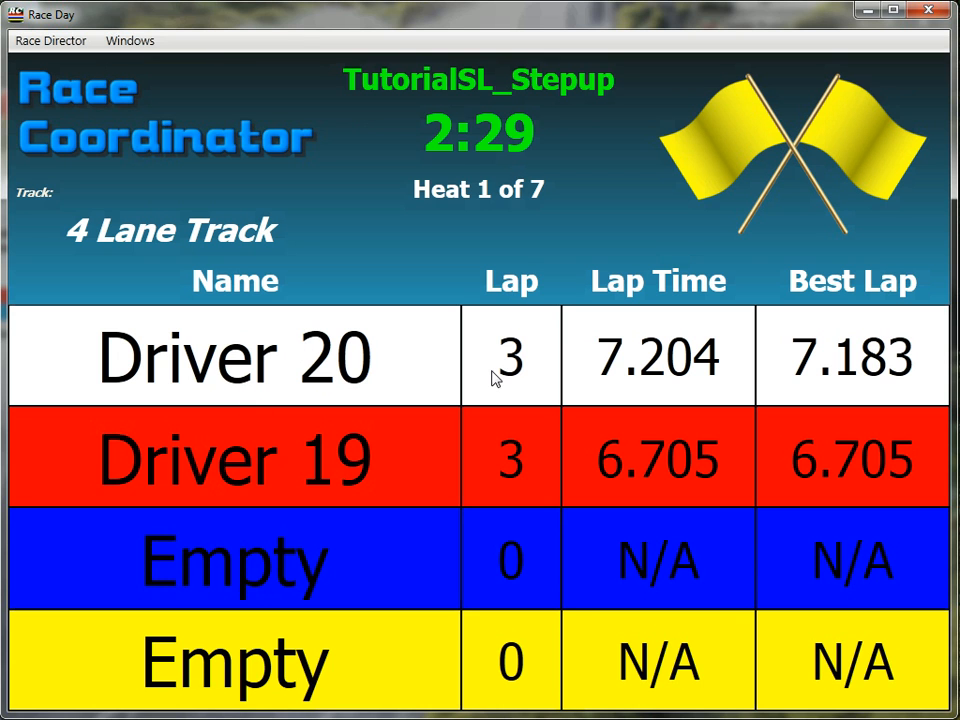
left_click(60, 45)
left_click(76, 222)
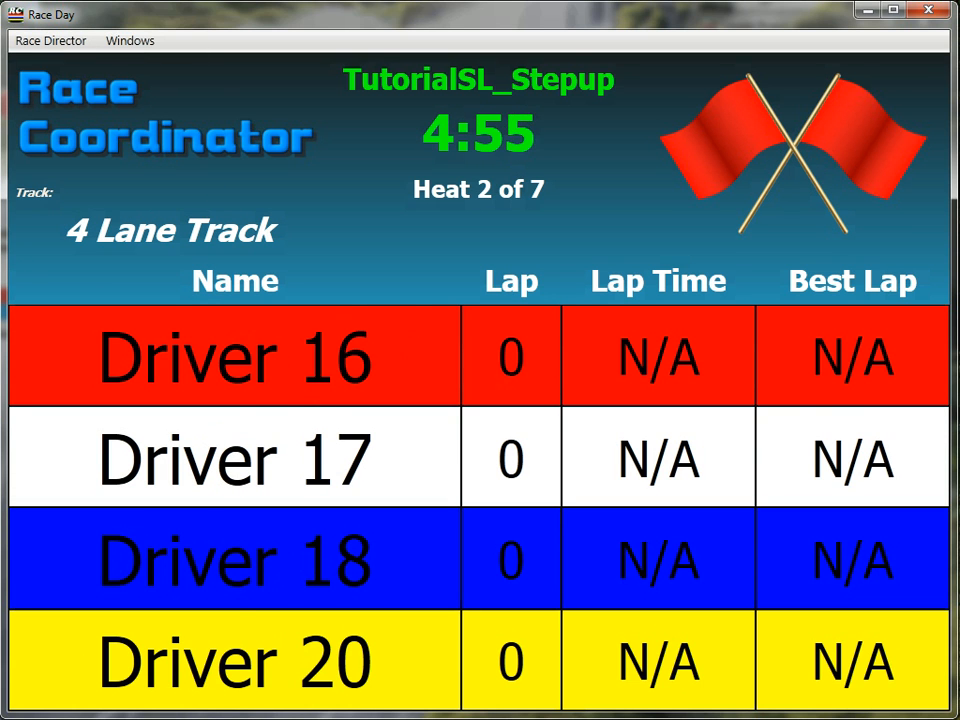
Start the second heat and bring the Leader Board window back into view.
left_click(193, 703)
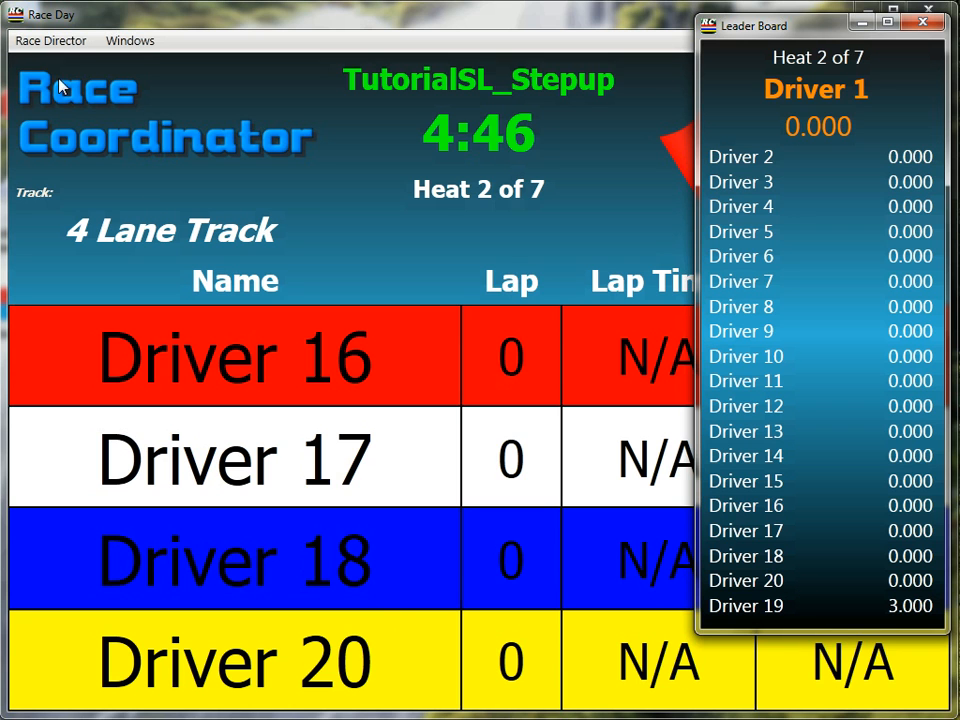
left_click(209, 208)
key("ctrl+s")
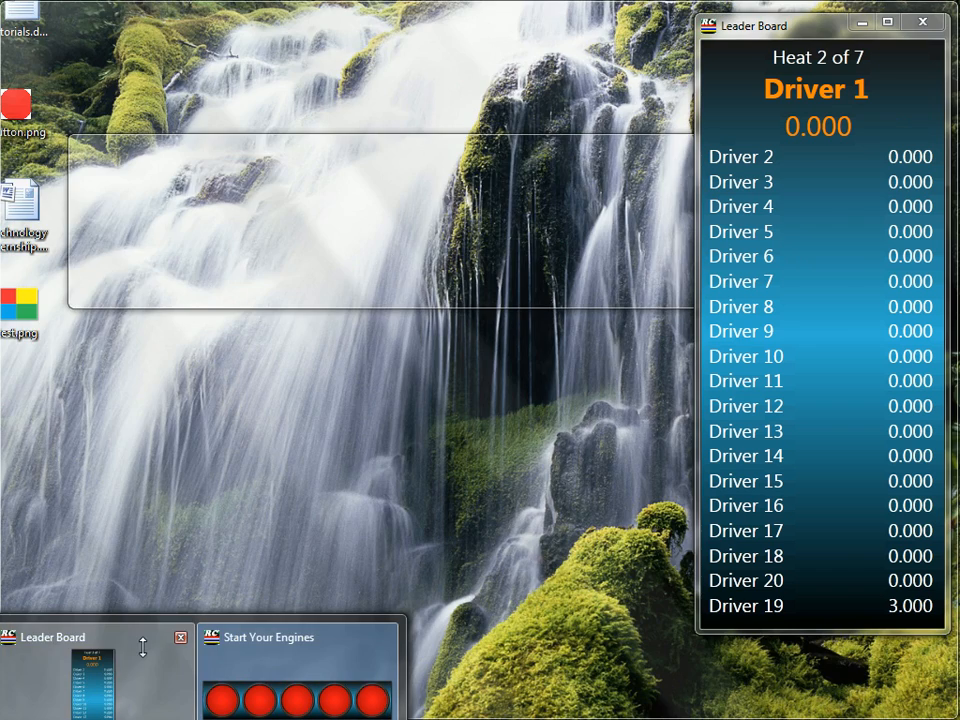
left_click(168, 655)
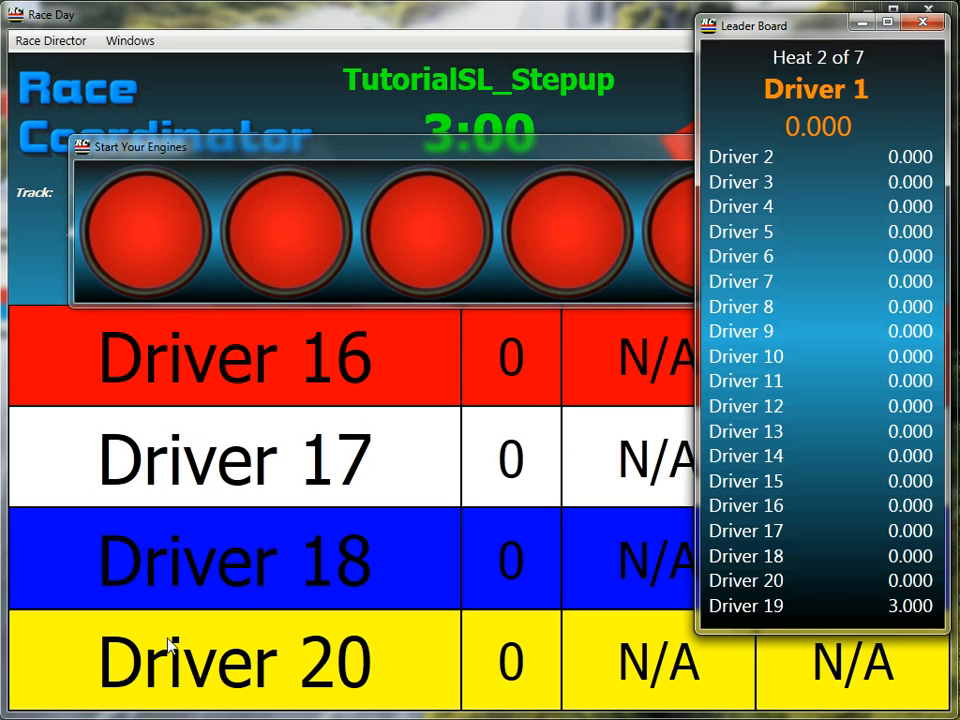